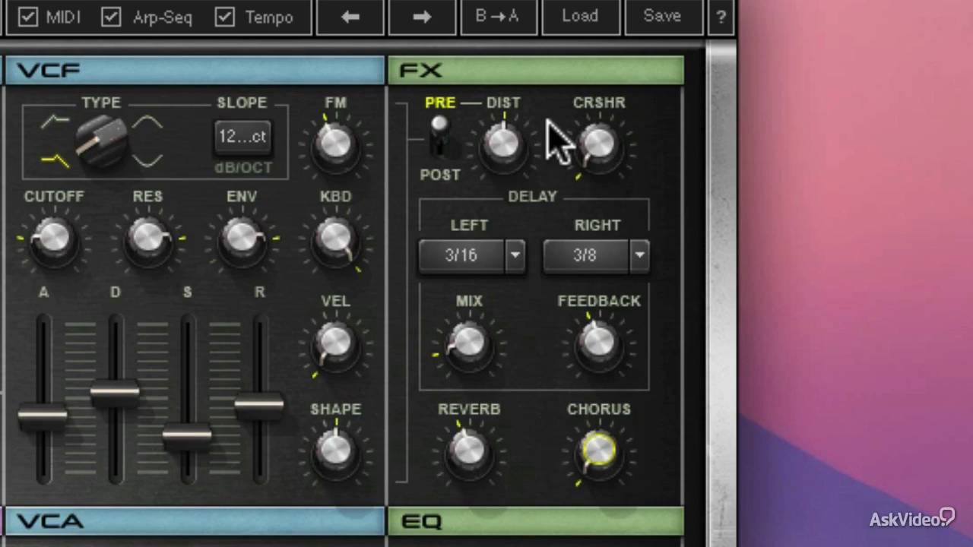
- Turn the delay mix down to 0, audition the reverb at 15.0, and restore it to its previous amount
drag(455, 331, 479, 351)
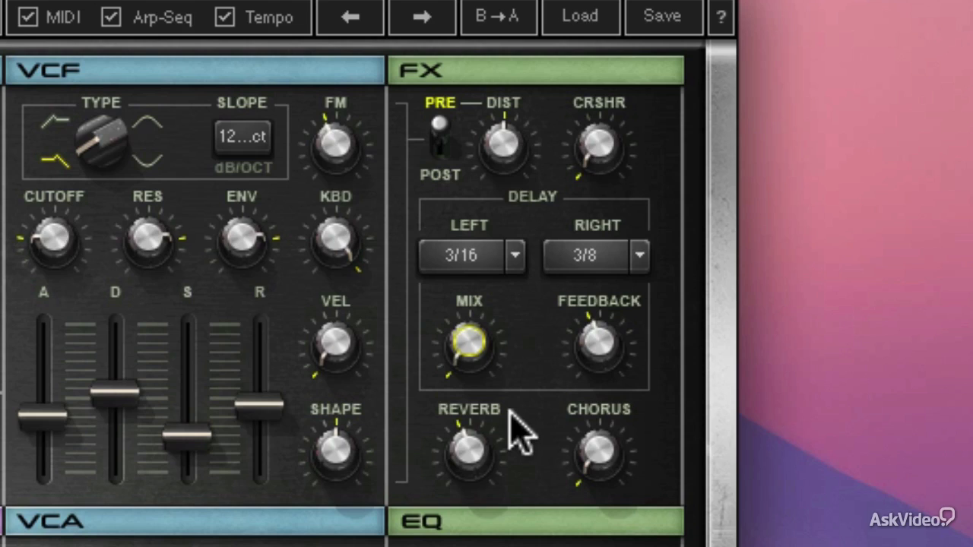
mouse_move(471, 448)
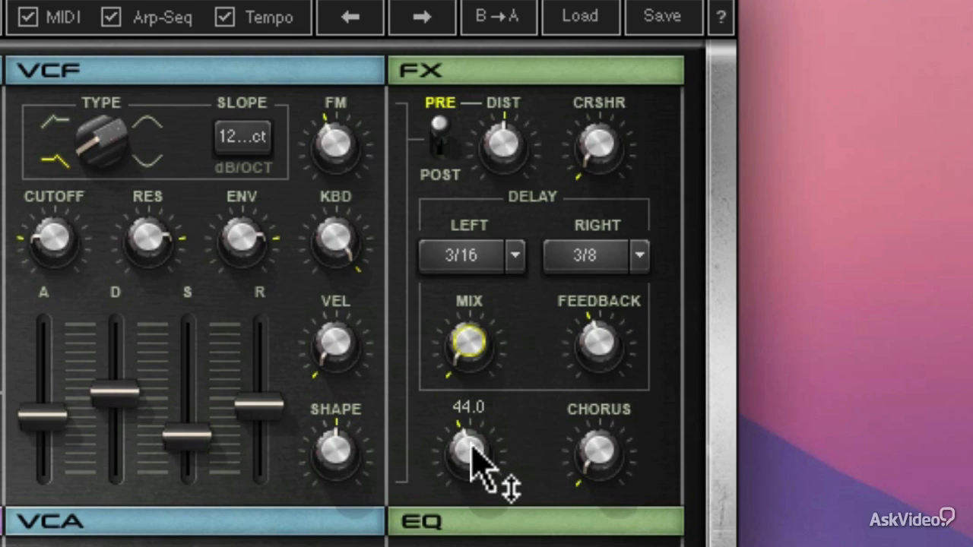
drag(472, 456, 470, 495)
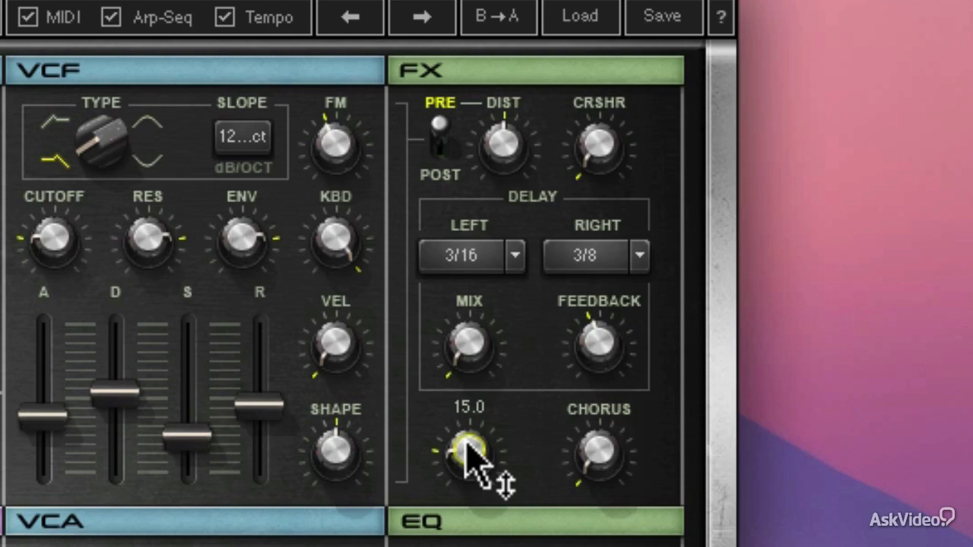
mouse_move(467, 444)
mouse_down()
mouse_move(467, 418)
mouse_move(465, 453)
mouse_up()
- Audition the chorus effect at different amounts up to 100.0 and turn it back to 0
mouse_move(596, 456)
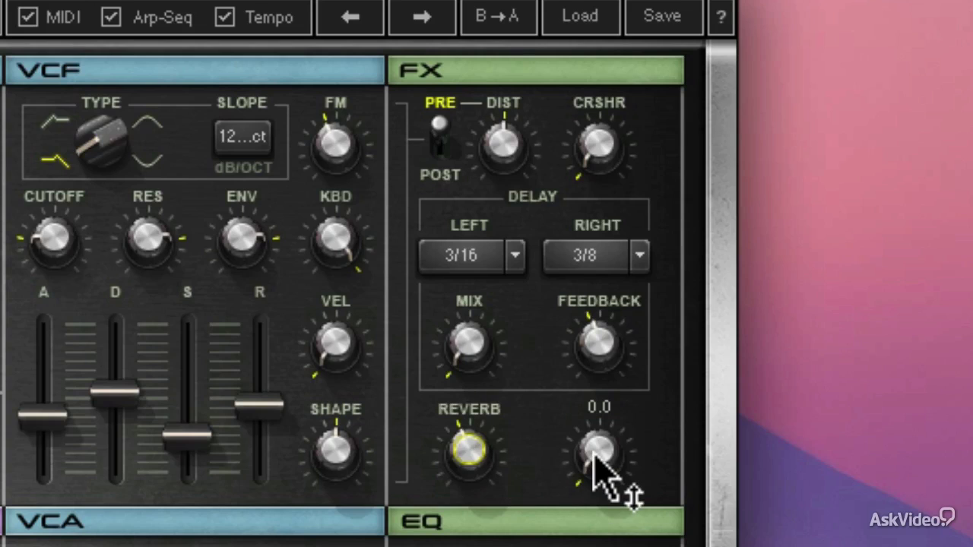
drag(595, 452, 595, 364)
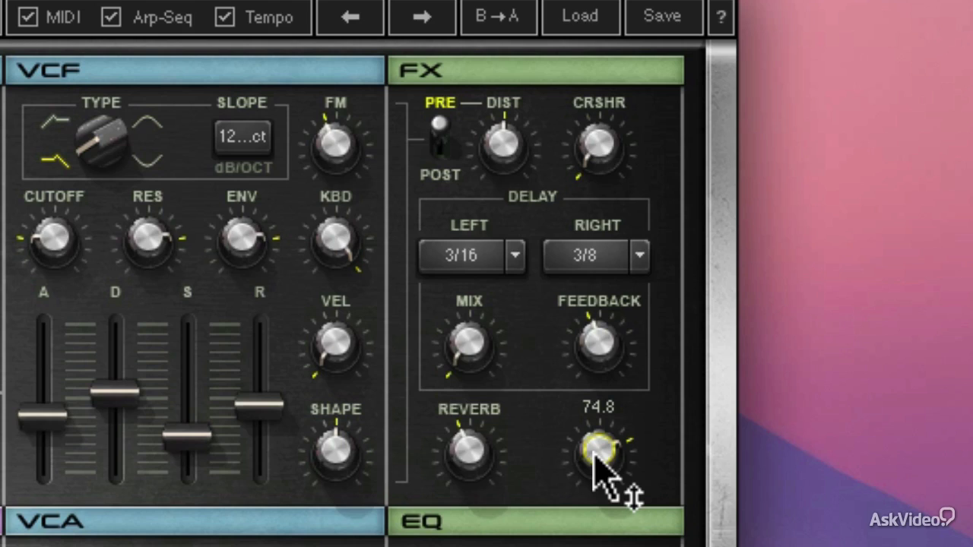
alt+click(594, 455)
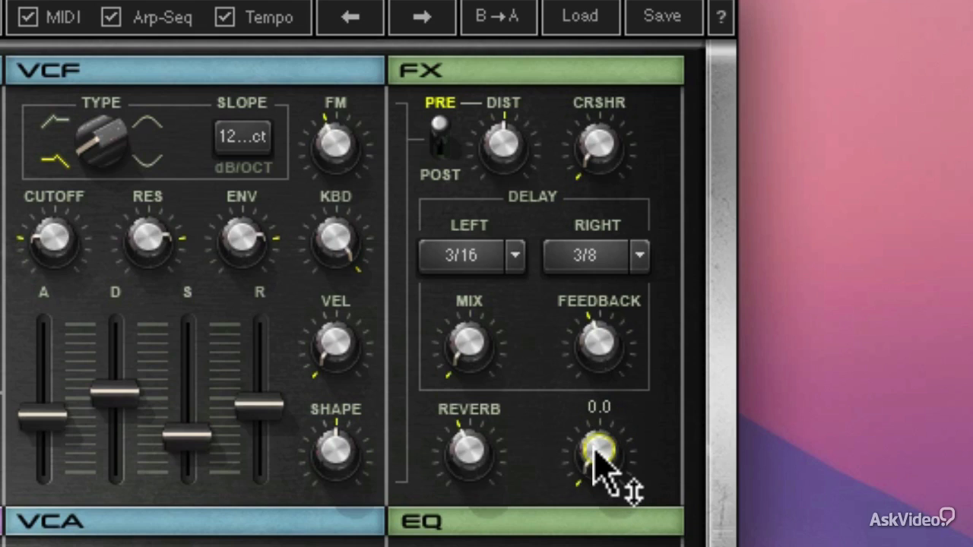
mouse_move(594, 454)
mouse_down()
mouse_move(594, 433)
mouse_move(595, 455)
mouse_up()
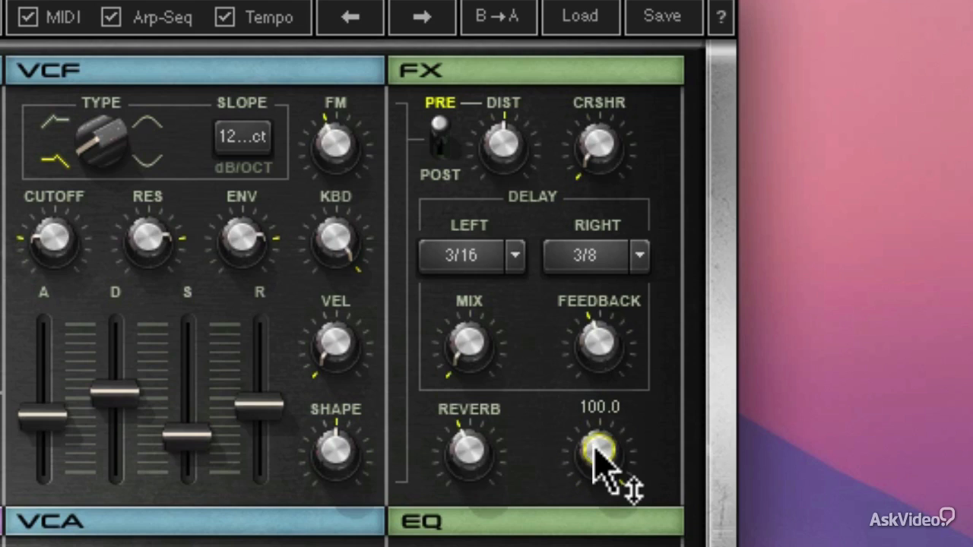
drag(594, 449, 594, 499)
drag(594, 449, 594, 483)
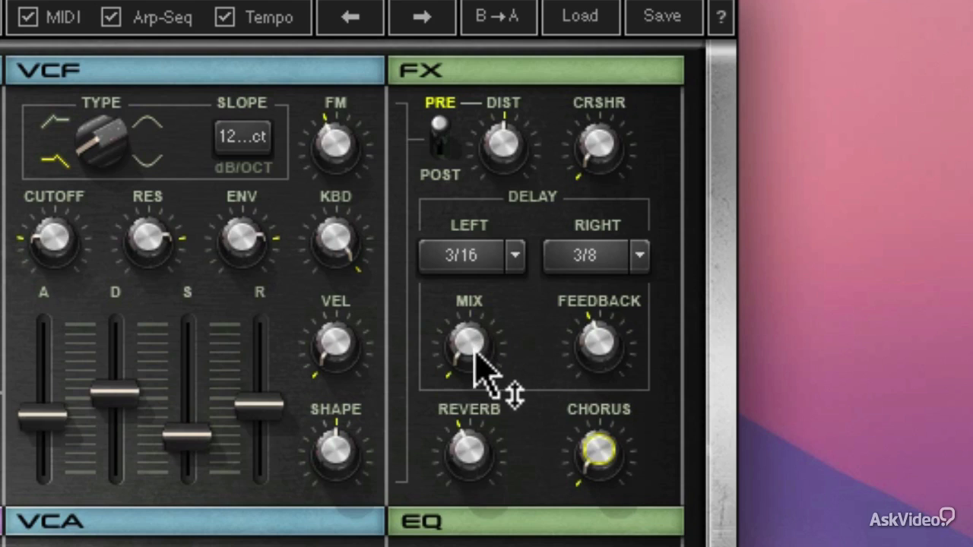
- Raise the delay mix to 22.7
mouse_move(473, 357)
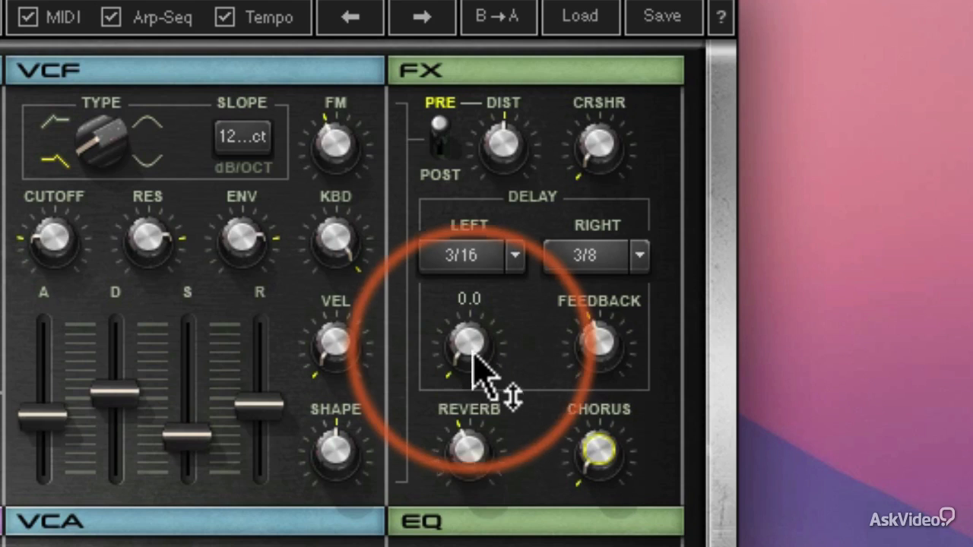
click(471, 351)
drag(470, 341, 476, 178)
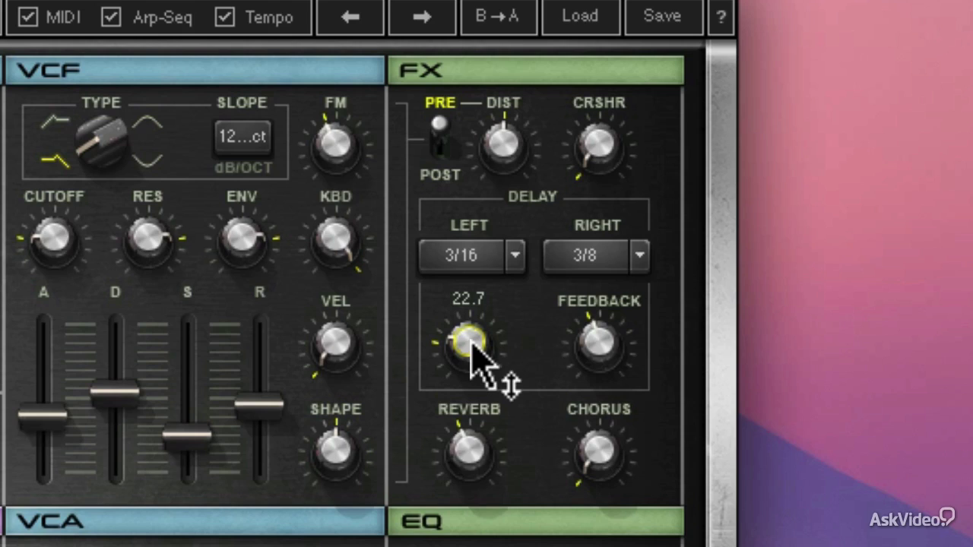
- Set the left delay time to 1/4 and the right delay time to 1/8
click(505, 256)
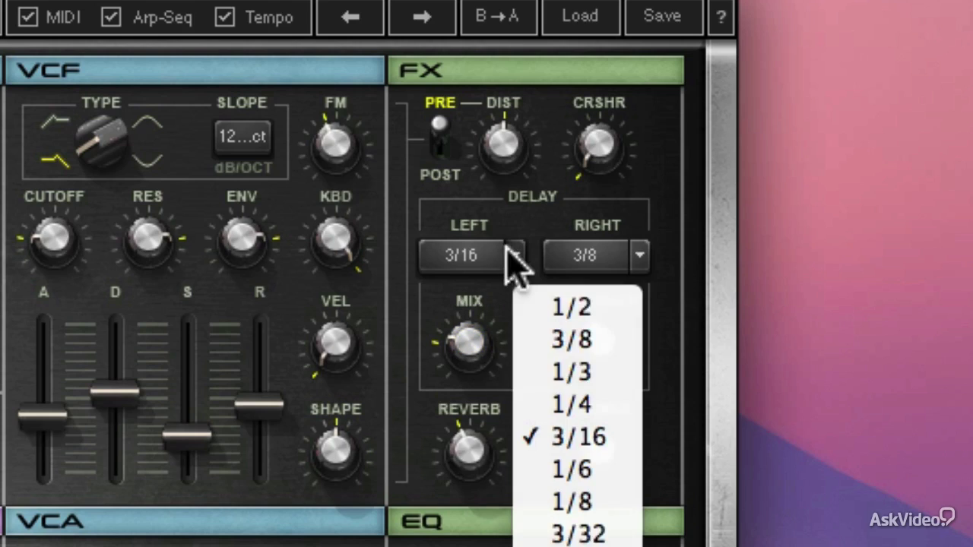
click(567, 411)
click(637, 259)
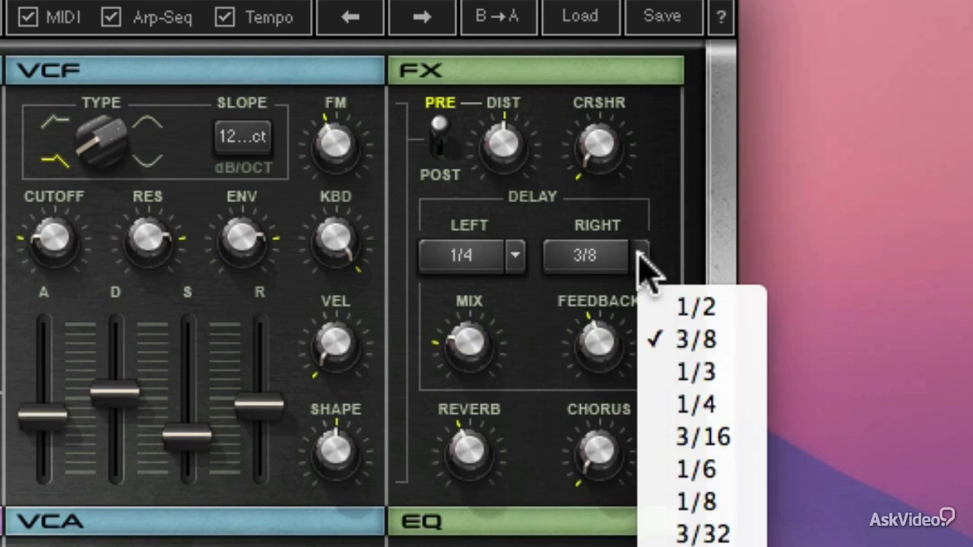
click(687, 501)
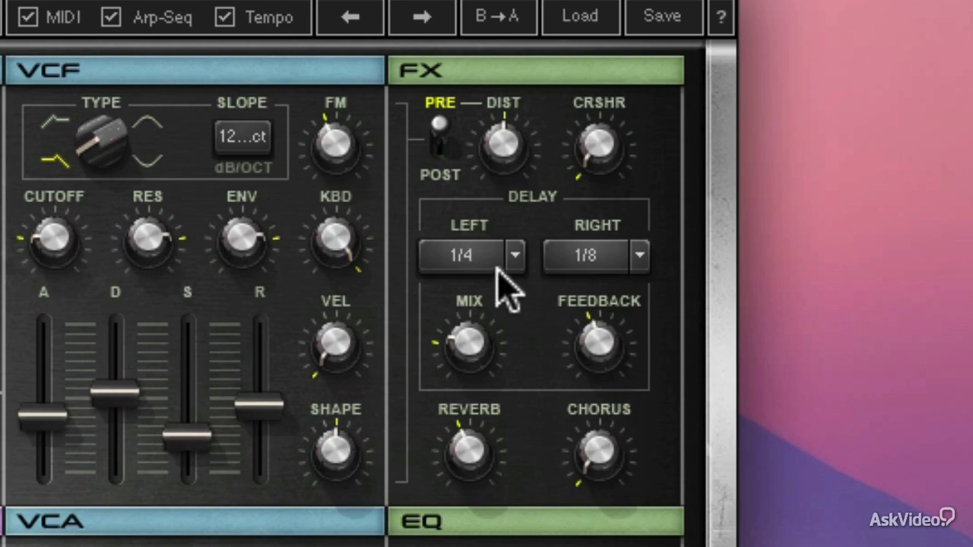
- Try 3/16 as the delay time on both sides, keeping it for the right and setting the left to 3/8
click(515, 256)
click(576, 437)
click(639, 256)
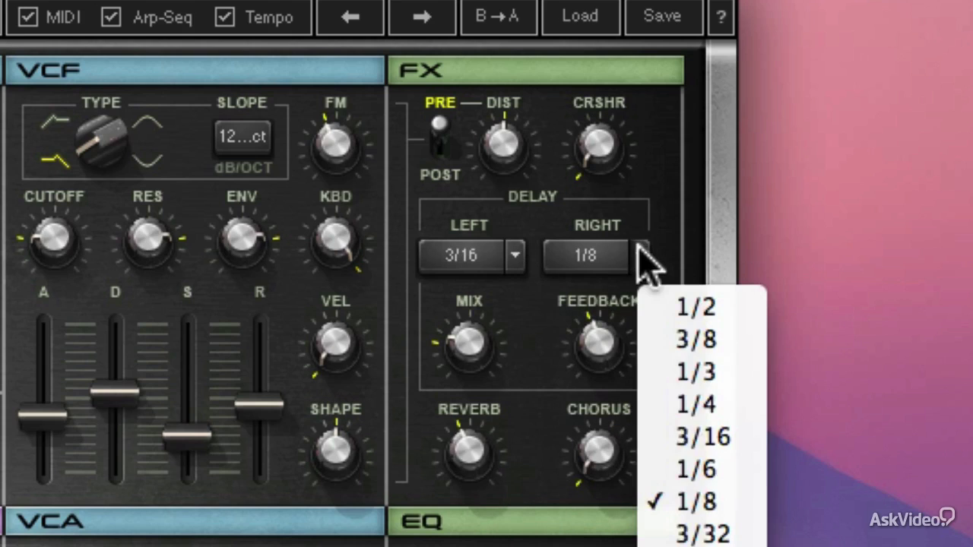
click(693, 440)
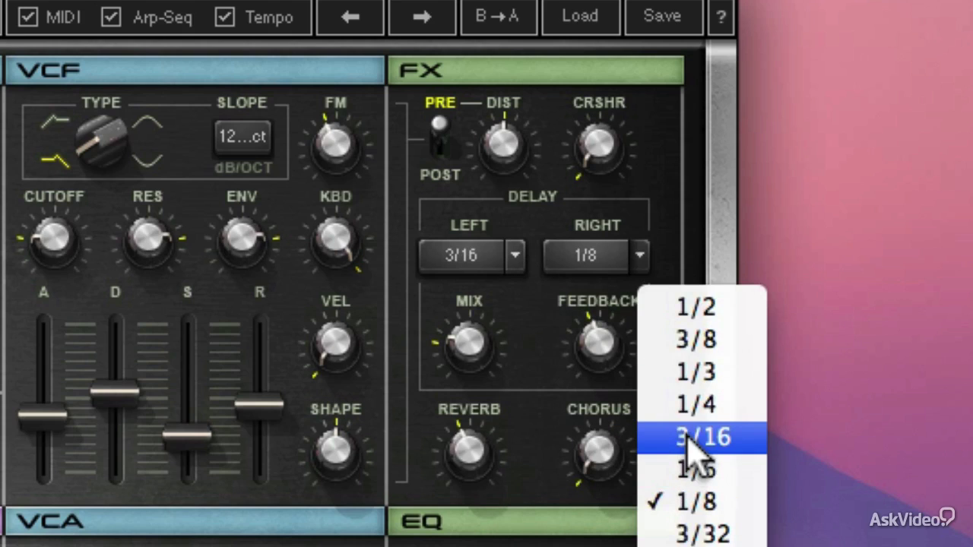
click(514, 256)
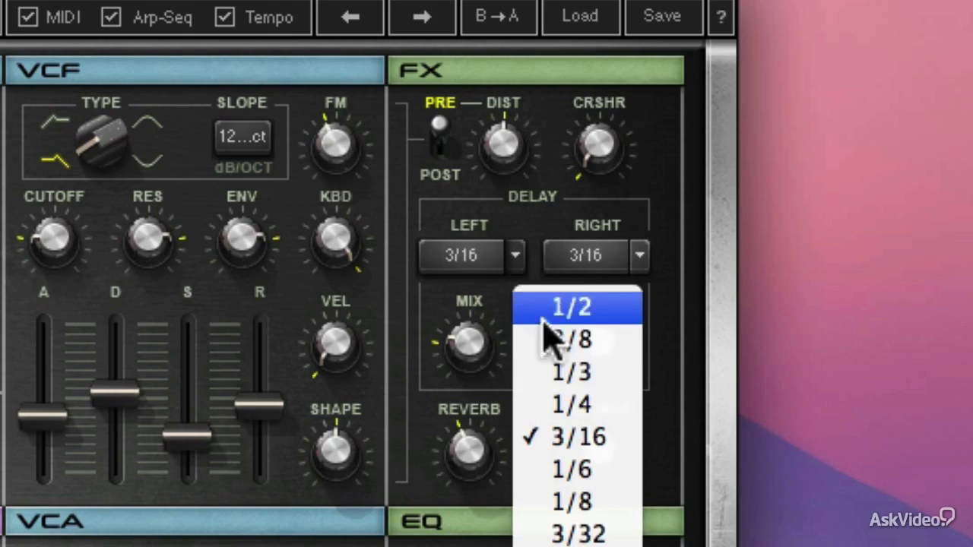
click(570, 365)
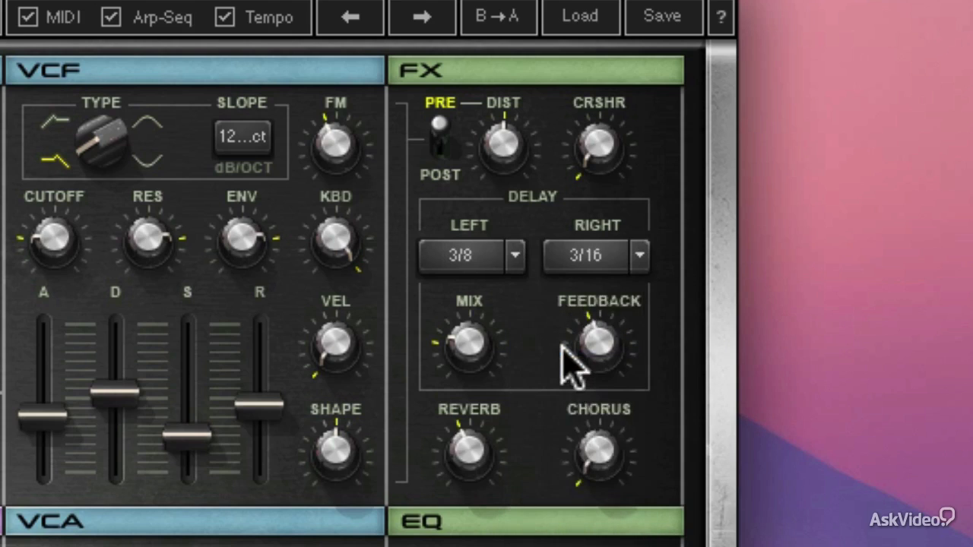
- Audition the delay feedback at 4.8 and 81.3, and settle it at a moderately low amount
click(616, 364)
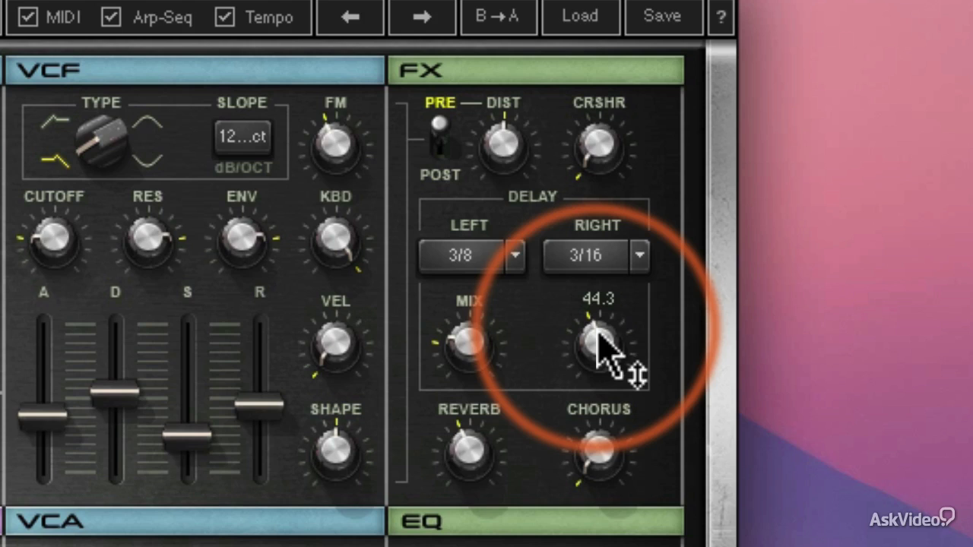
drag(600, 345, 601, 392)
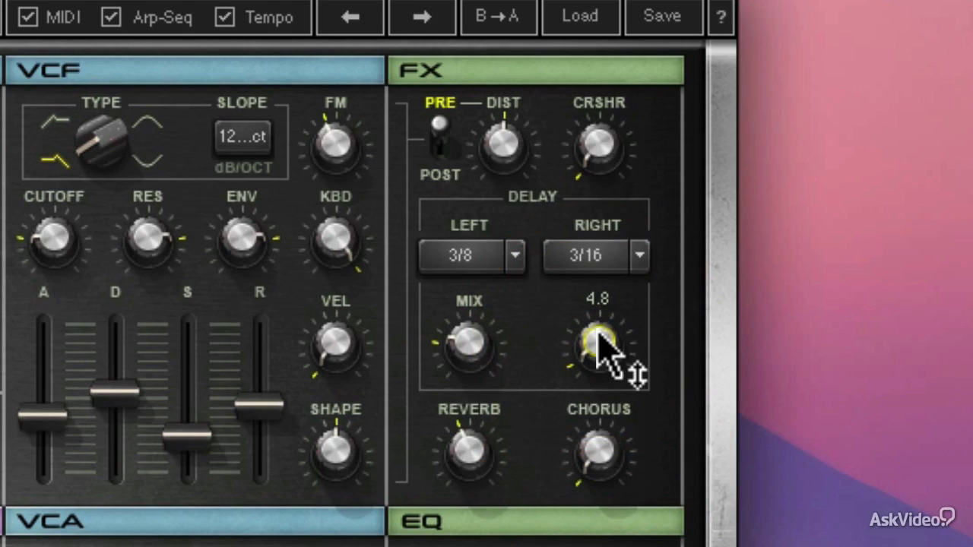
drag(598, 336, 598, 249)
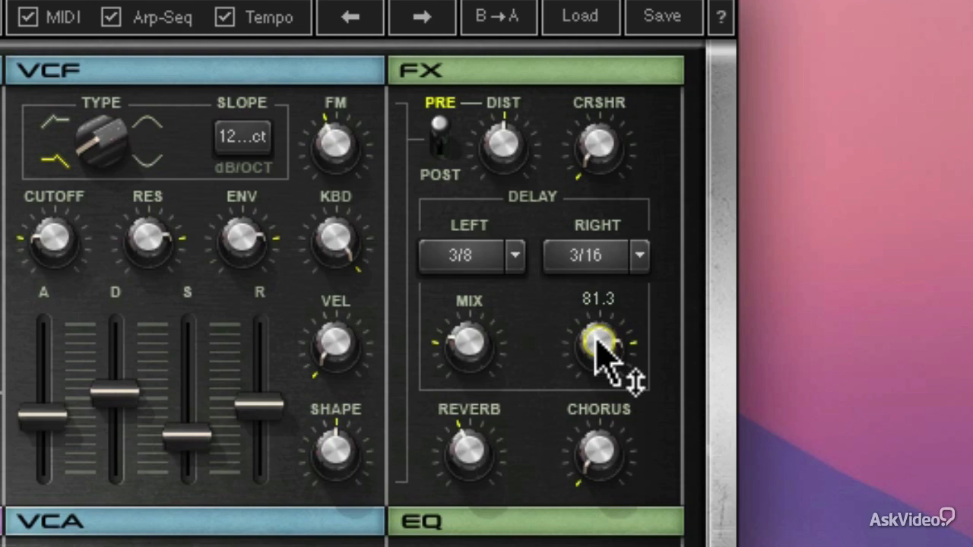
mouse_move(598, 346)
mouse_down()
mouse_move(598, 375)
mouse_move(599, 358)
mouse_up()
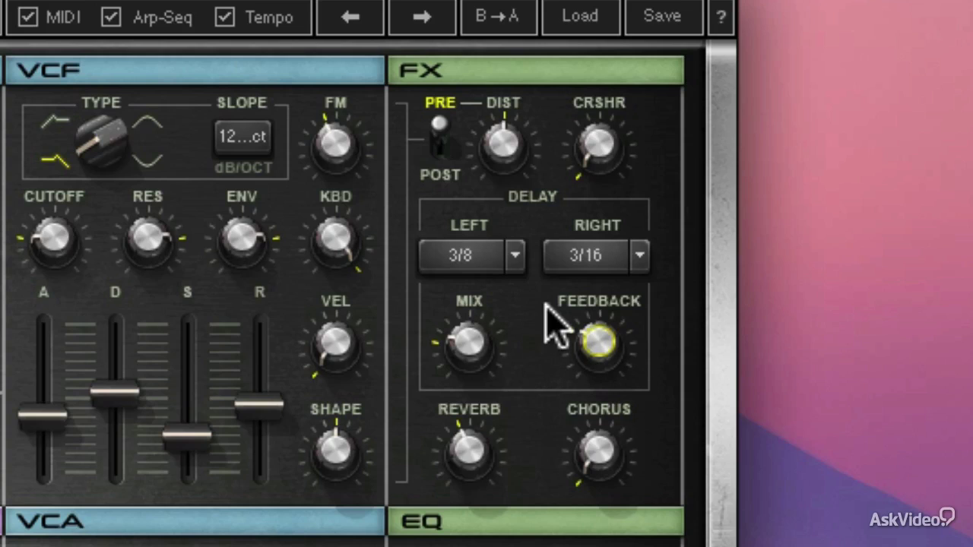
- Turn the distortion down to 0 for comparison, and raise it to slightly above half
mouse_move(538, 135)
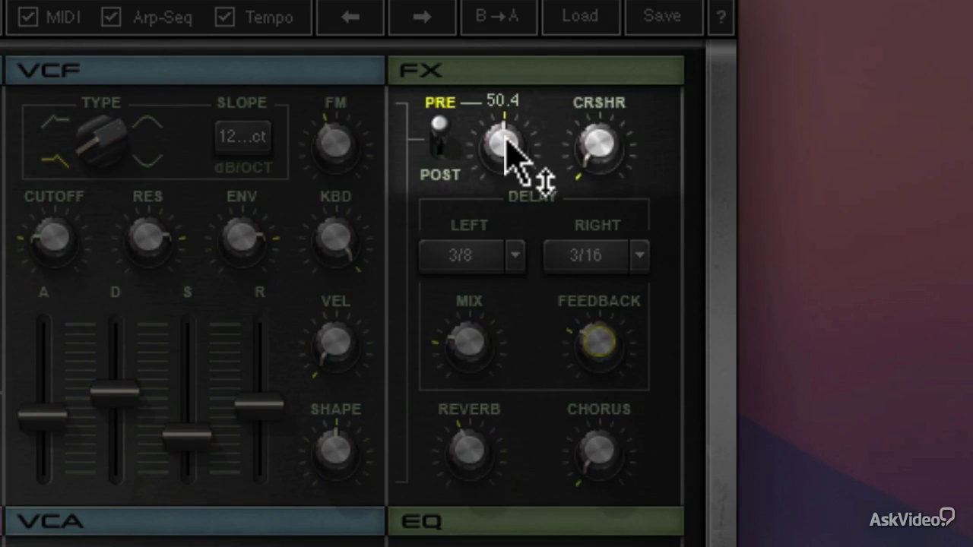
mouse_move(616, 142)
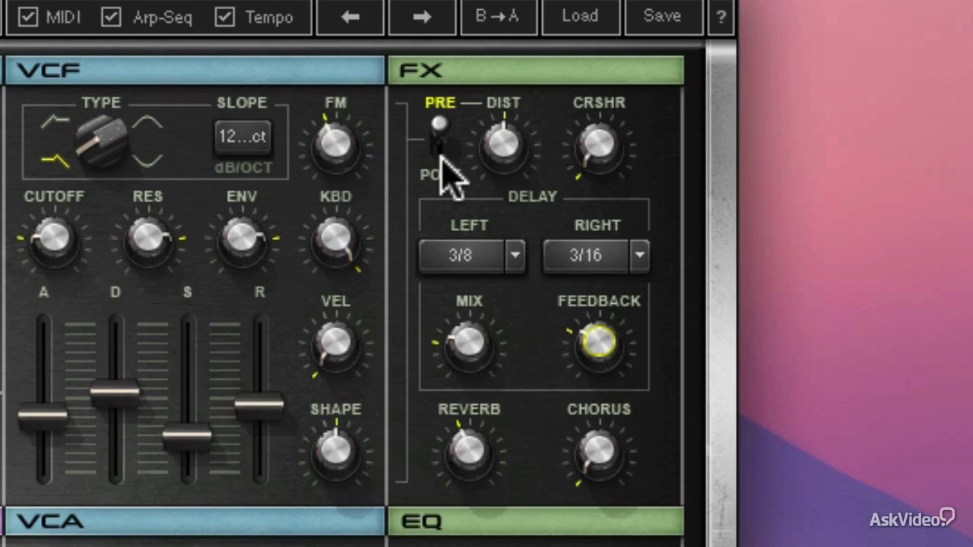
mouse_move(504, 143)
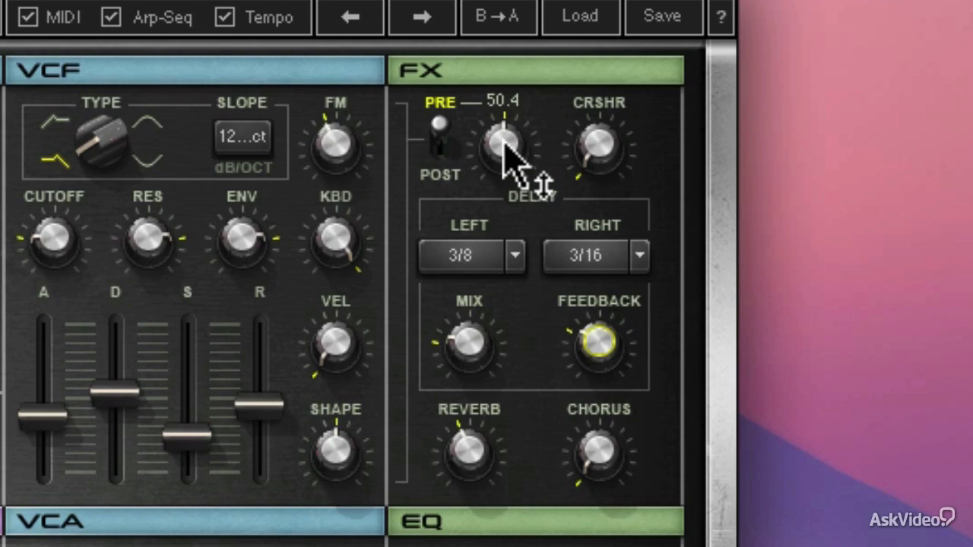
mouse_move(504, 144)
mouse_down()
mouse_move(504, 198)
mouse_move(504, 147)
mouse_up()
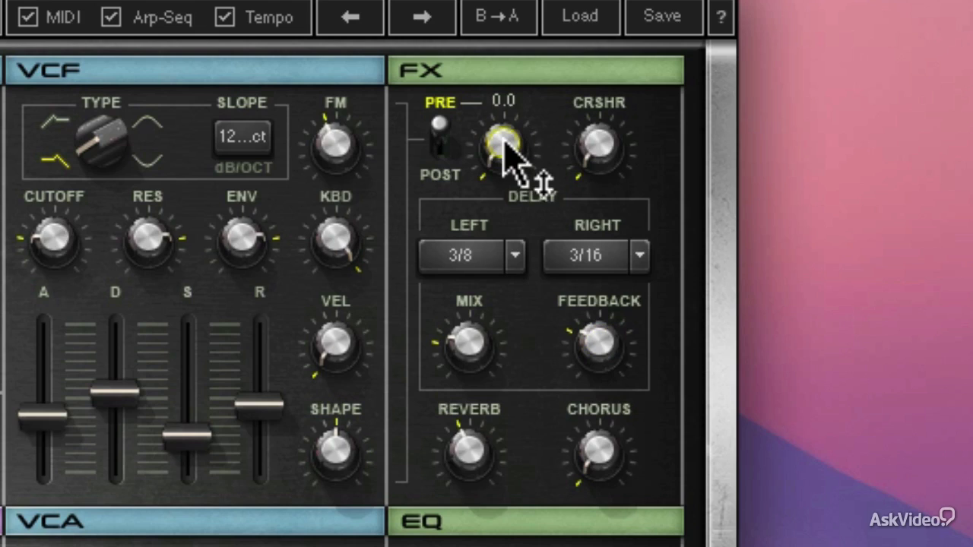
mouse_move(504, 145)
mouse_down()
mouse_move(504, 96)
mouse_move(503, 142)
mouse_up()
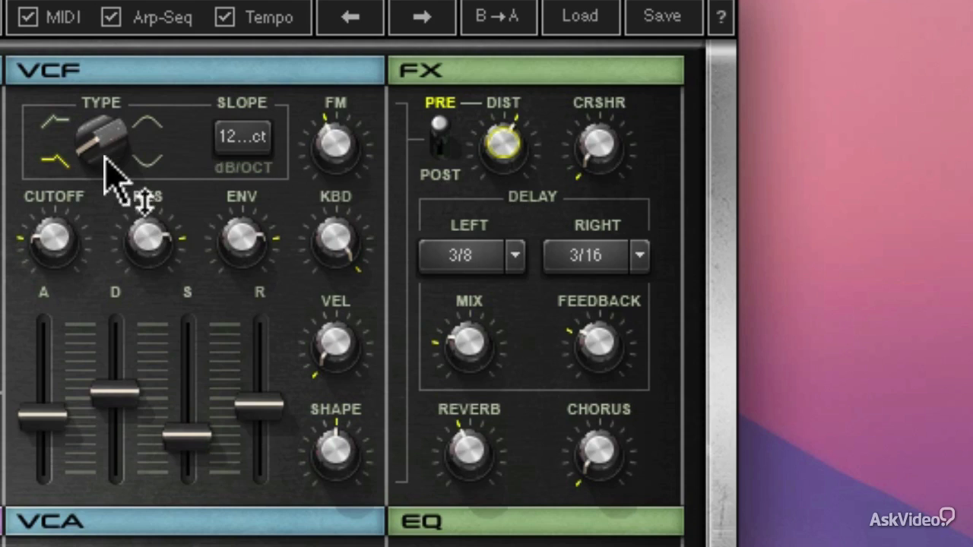
- Compare the PRE and POST positions of the distortion and leave it at POST
click(439, 148)
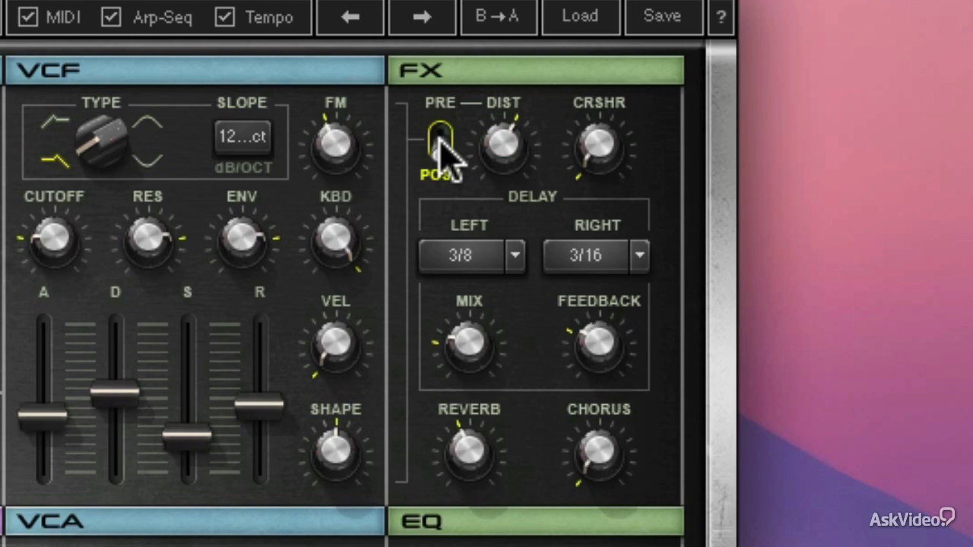
click(441, 140)
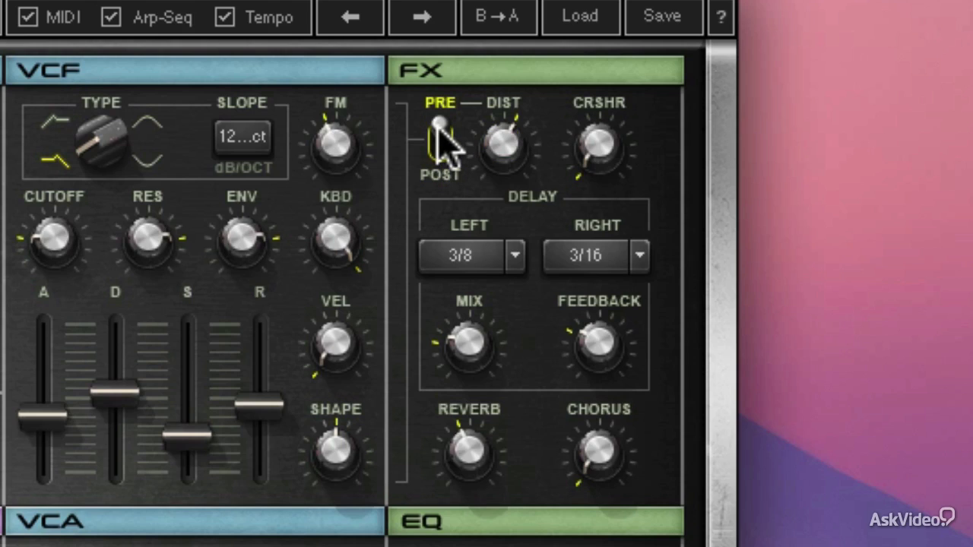
drag(443, 145, 445, 176)
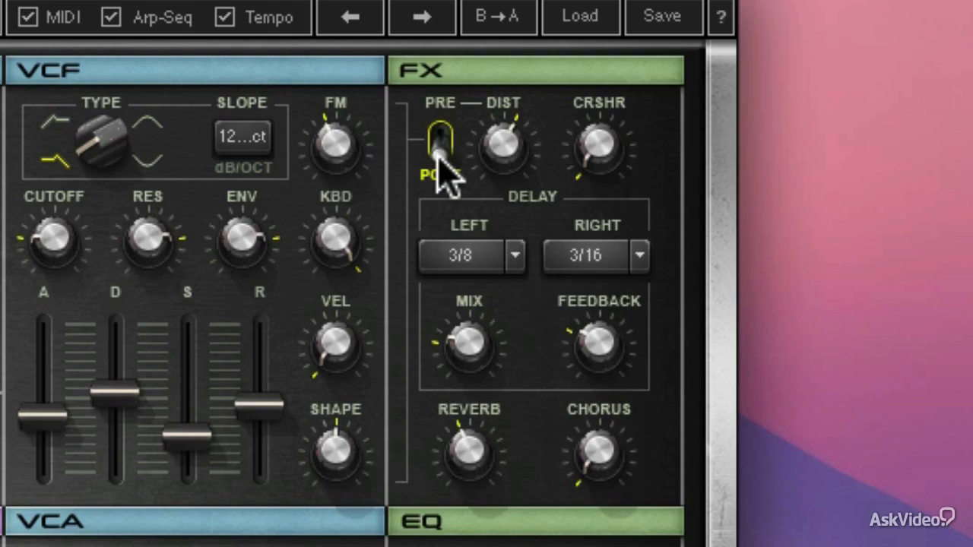
mouse_move(445, 173)
mouse_down()
mouse_move(445, 130)
mouse_move(446, 155)
mouse_up()
- Audition the crusher effect at amounts such as 95.8 and 75.4, and turn it back to 0
mouse_move(608, 160)
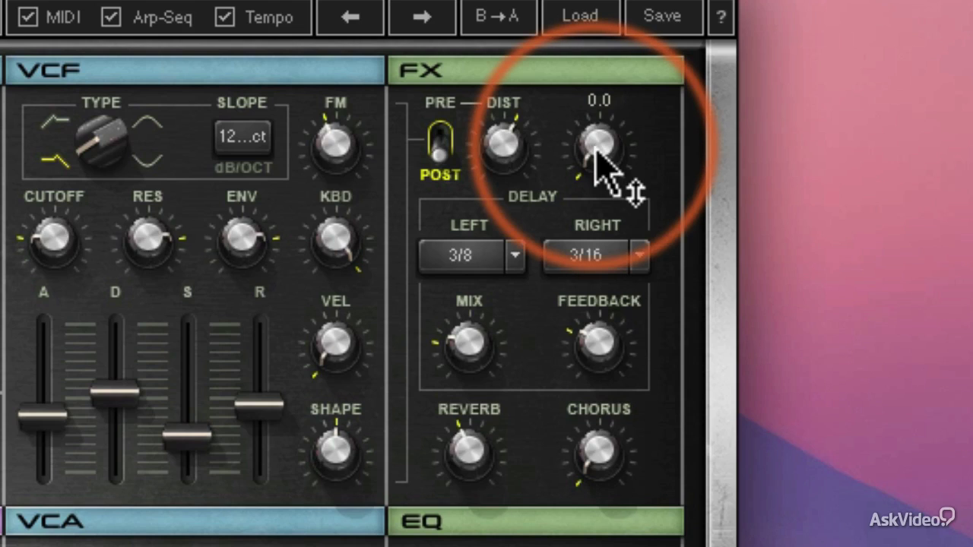
mouse_move(597, 155)
mouse_down()
mouse_move(597, 135)
mouse_move(596, 149)
mouse_up()
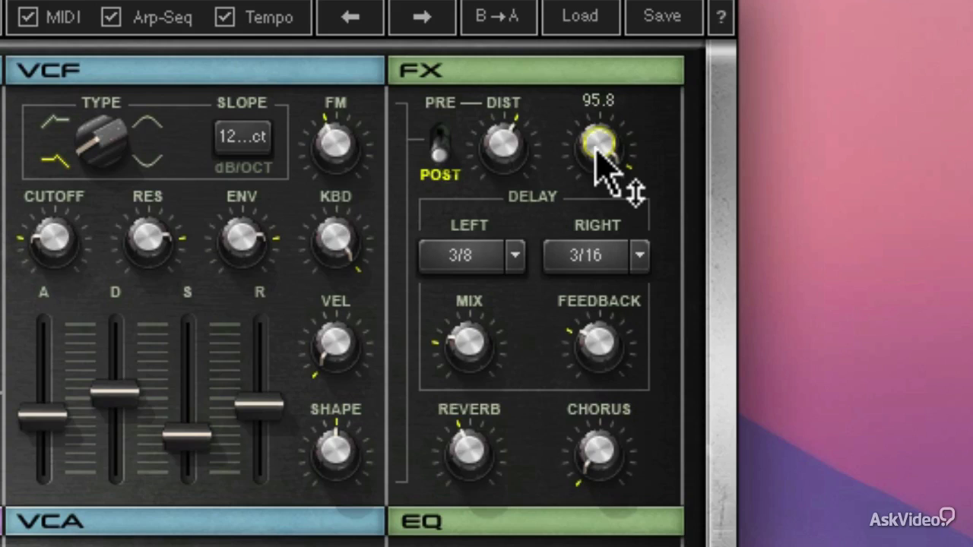
drag(596, 150, 596, 181)
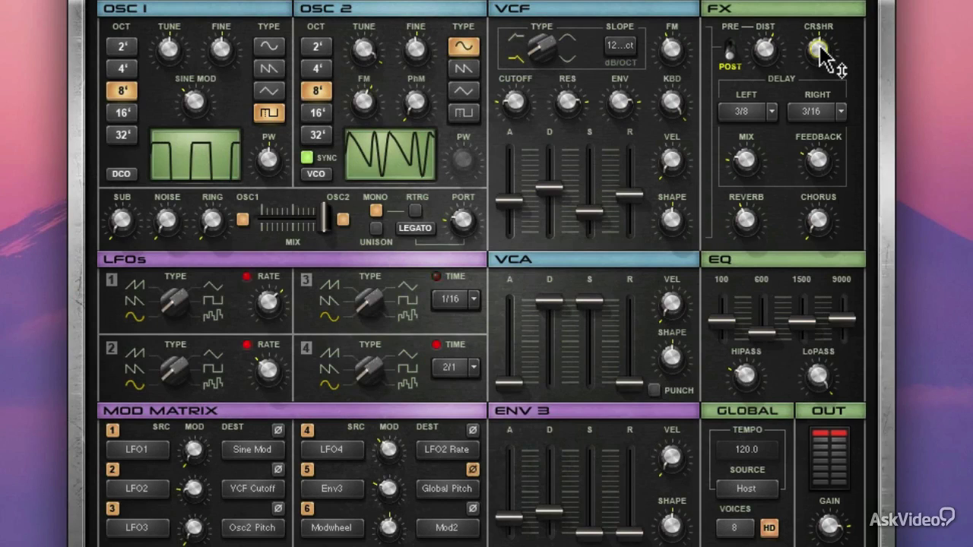
mouse_move(821, 48)
drag(820, 48, 820, 24)
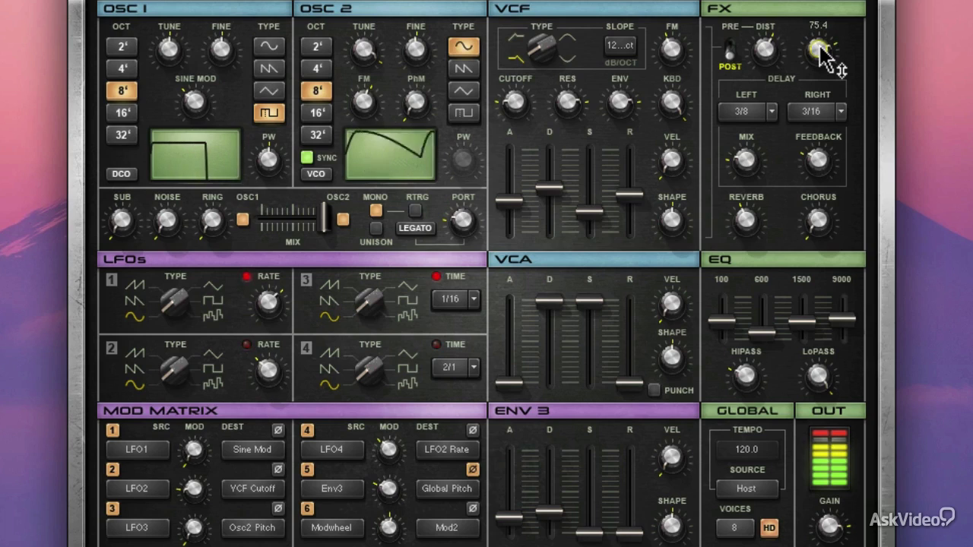
drag(823, 57, 823, 106)
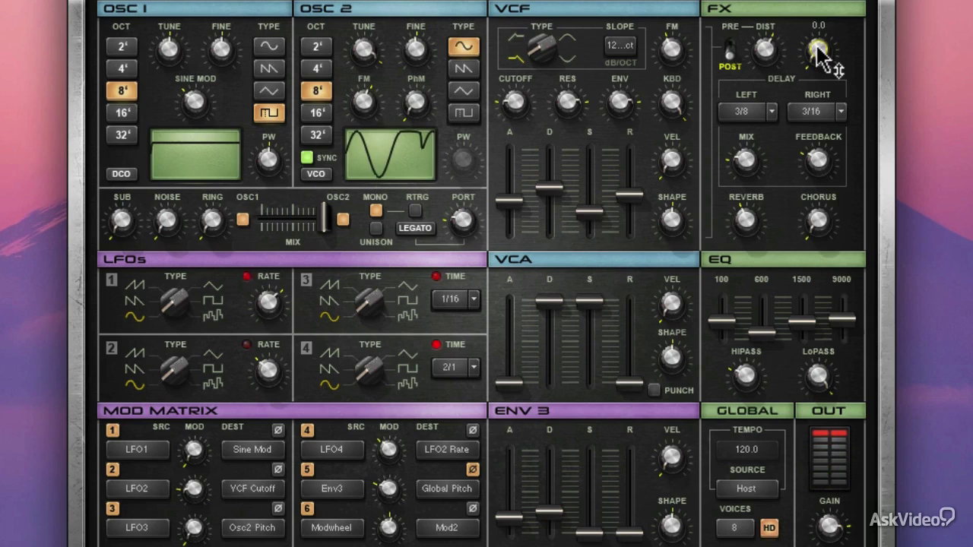